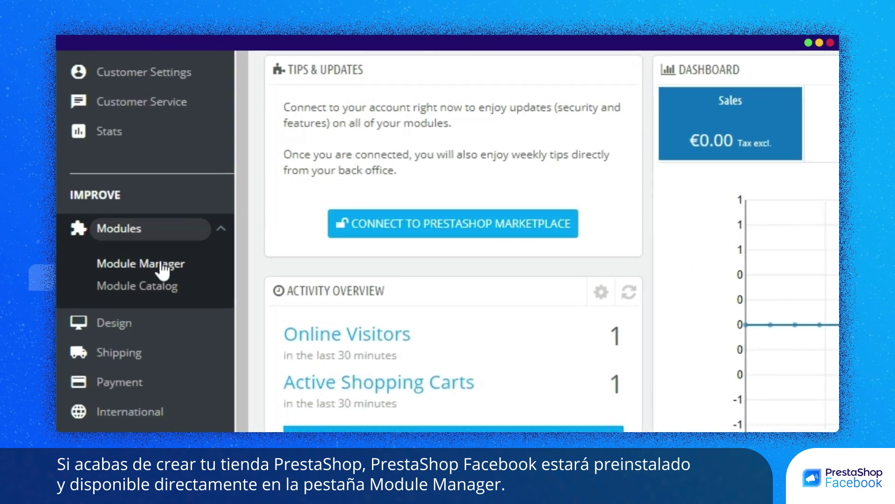
Open the installed modules list to locate PS Facebook.
{"action": "left_click", "coordinate": [161, 267]}
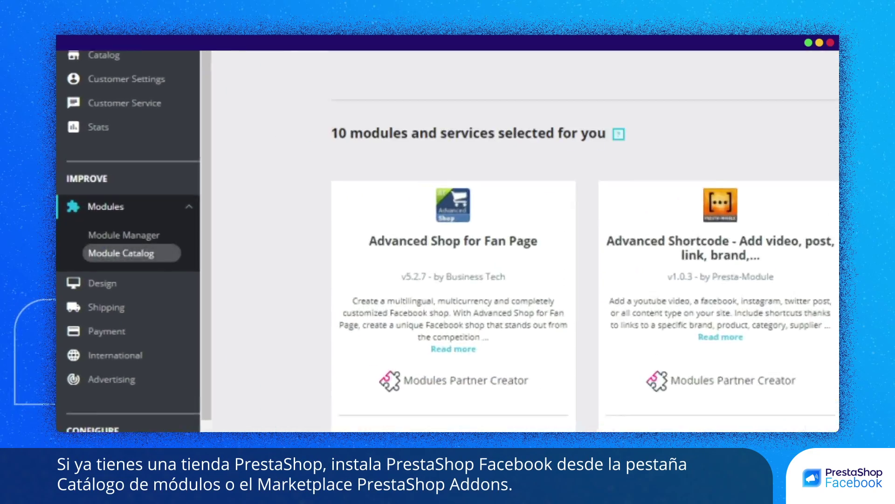
{"action": "scroll", "coordinate": [518, 280], "scroll_direction": "down", "scroll_amount": 3}
{"action": "scroll", "coordinate": [518, 280], "scroll_direction": "down", "scroll_amount": 2}
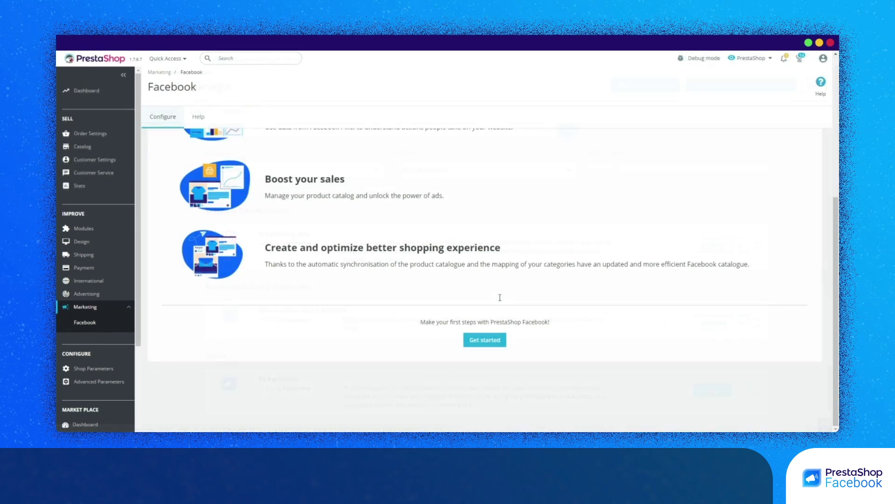
{"action": "scroll", "coordinate": [500, 297], "scroll_direction": "up", "scroll_amount": 2}
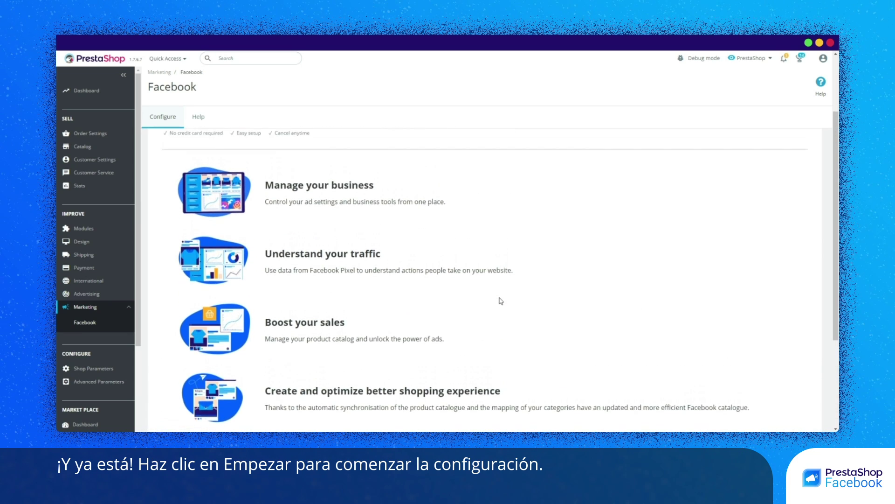
{"action": "scroll", "coordinate": [500, 301], "scroll_direction": "up", "scroll_amount": 1}
{"action": "scroll", "coordinate": [499, 301], "scroll_direction": "up", "scroll_amount": 1}
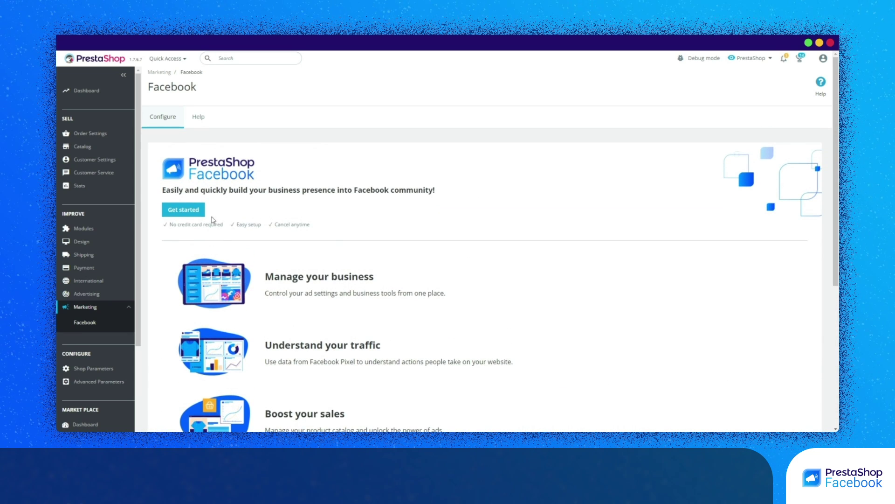
Start the PS Facebook setup and begin connecting a PrestaShop account.
{"action": "left_click", "coordinate": [193, 210]}
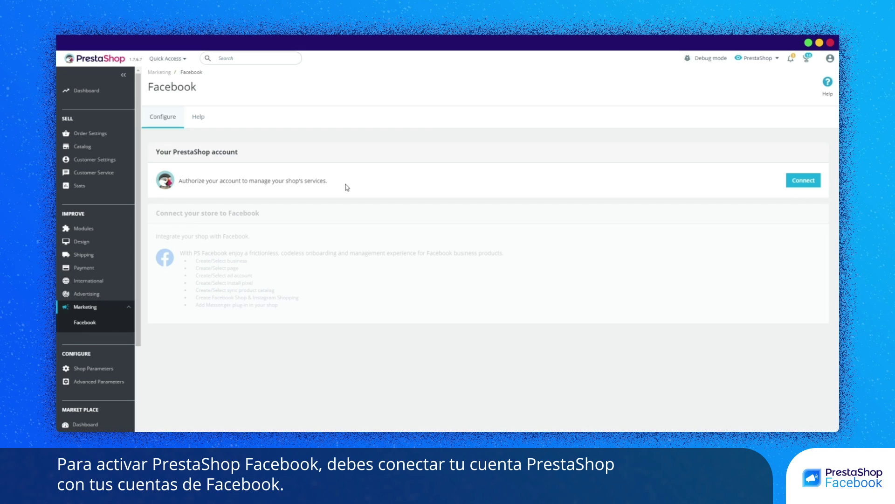
{"action": "left_click", "coordinate": [791, 183]}
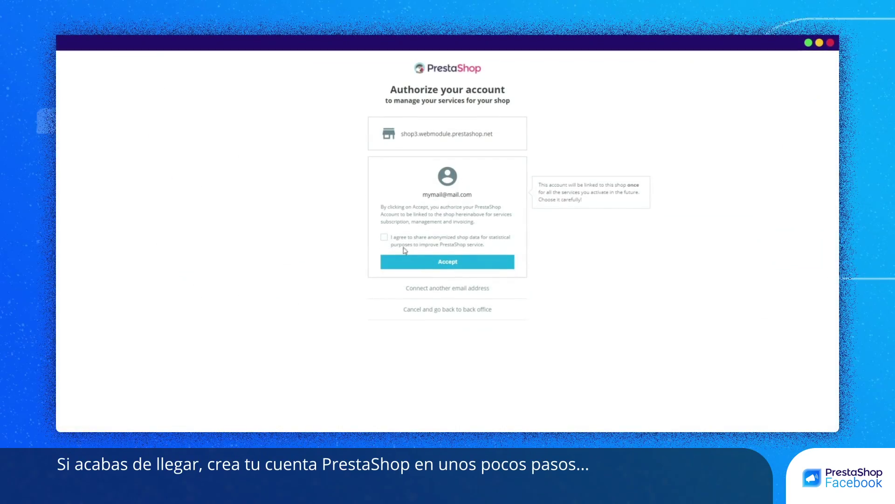
Create a new PrestaShop account and consent to sharing anonymized shop statistics.
{"action": "left_click", "coordinate": [384, 240]}
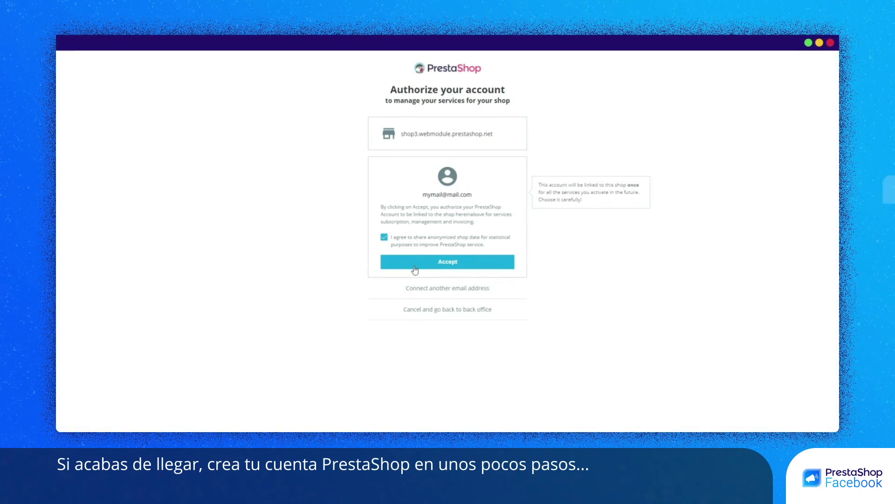
{"action": "left_click", "coordinate": [412, 263]}
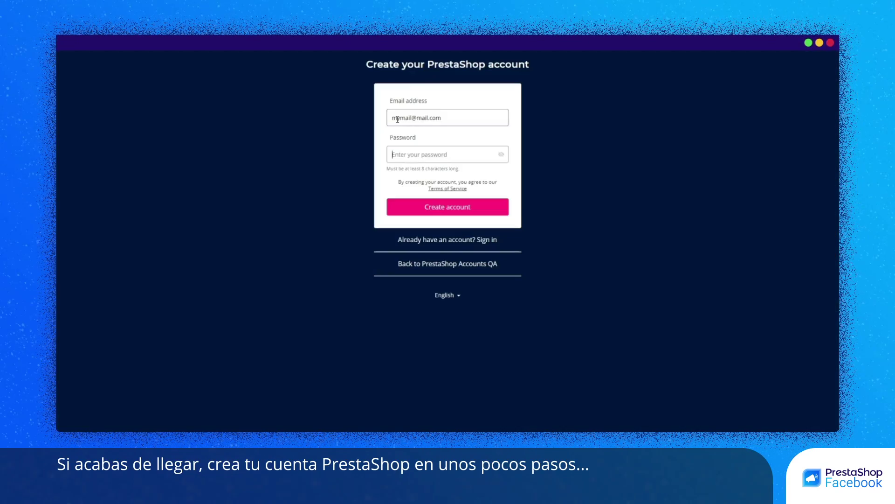
{"action": "type", "text": "•••••"}
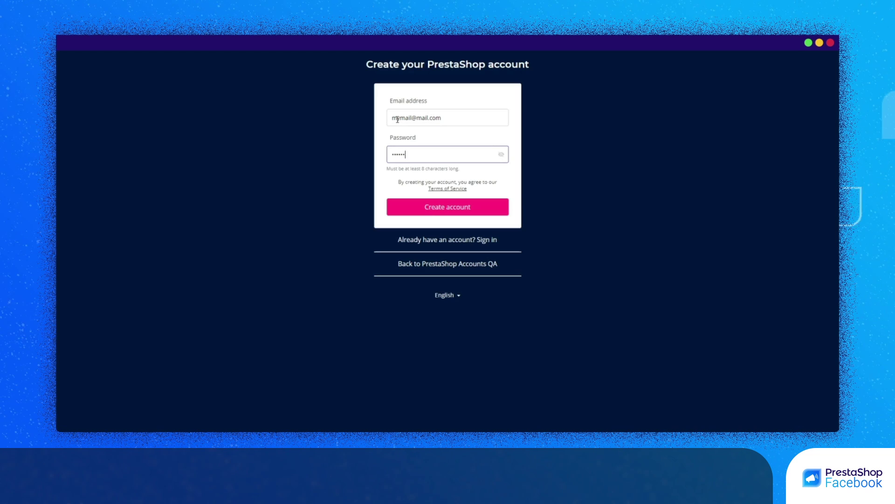
{"action": "type", "text": "••••"}
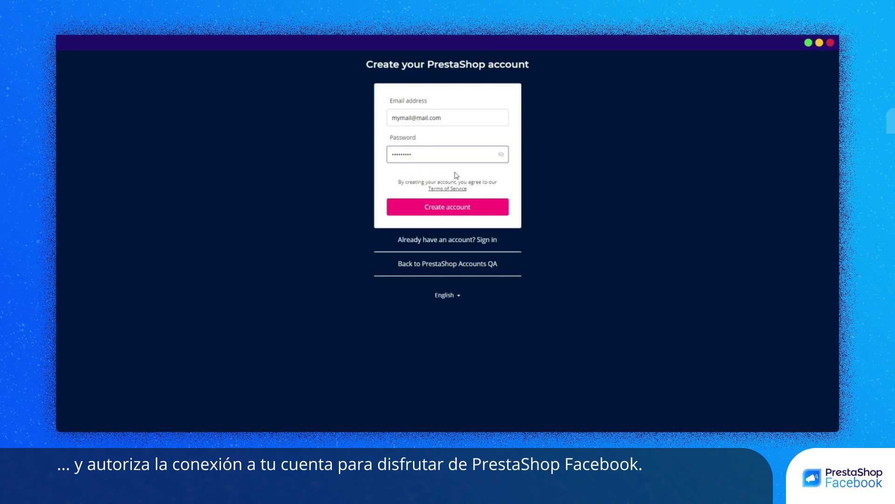
{"action": "left_click", "coordinate": [445, 208]}
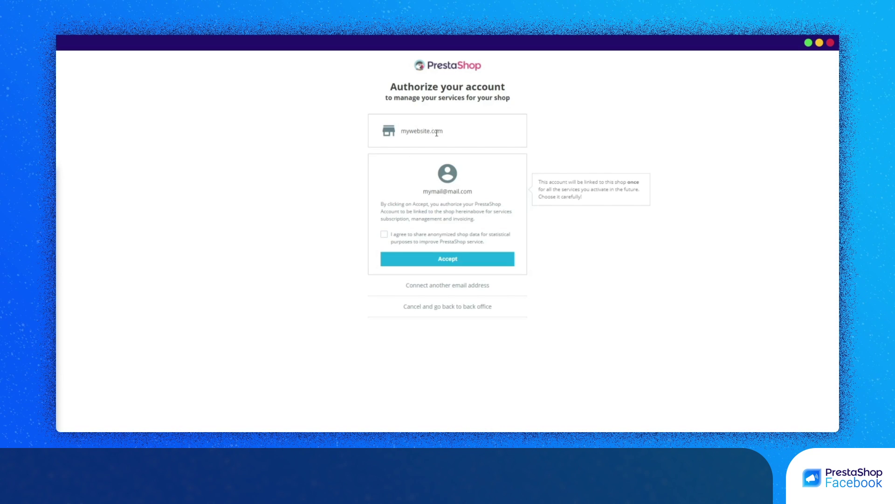
{"action": "left_click", "coordinate": [384, 236]}
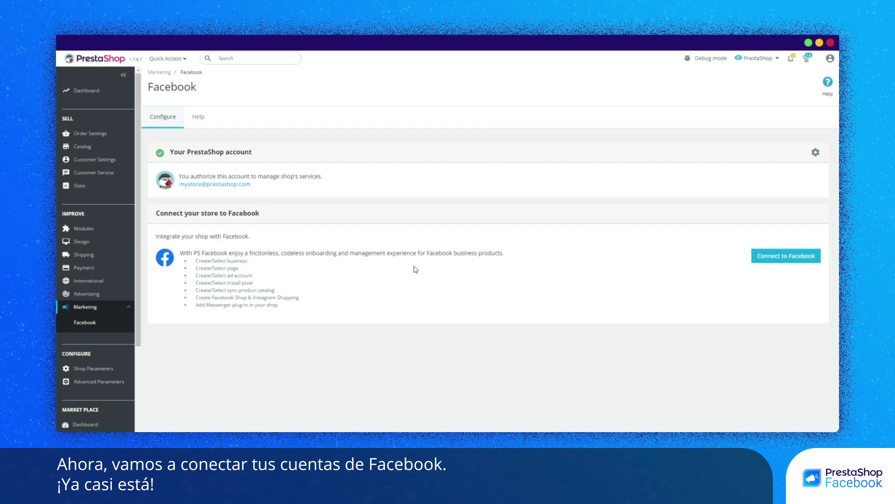
Connect to Facebook, grant the requested permissions, and select the Business Manager to link.
{"action": "left_click", "coordinate": [809, 255]}
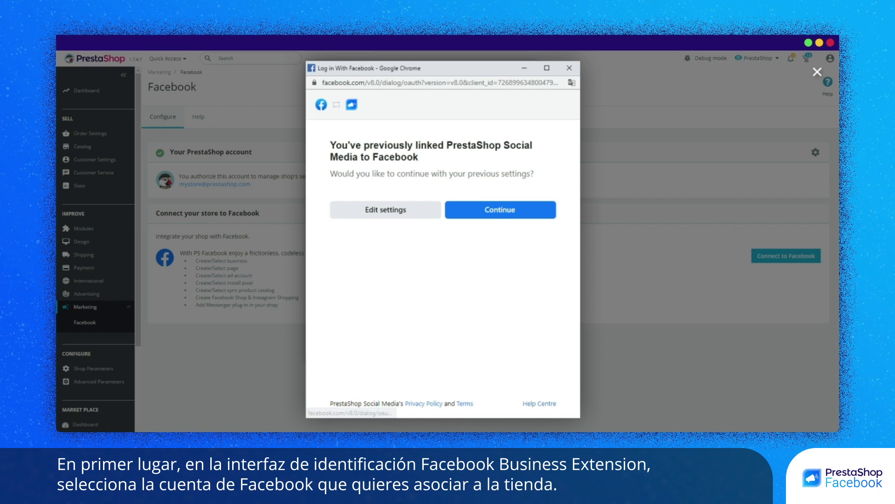
{"action": "left_click", "coordinate": [497, 216]}
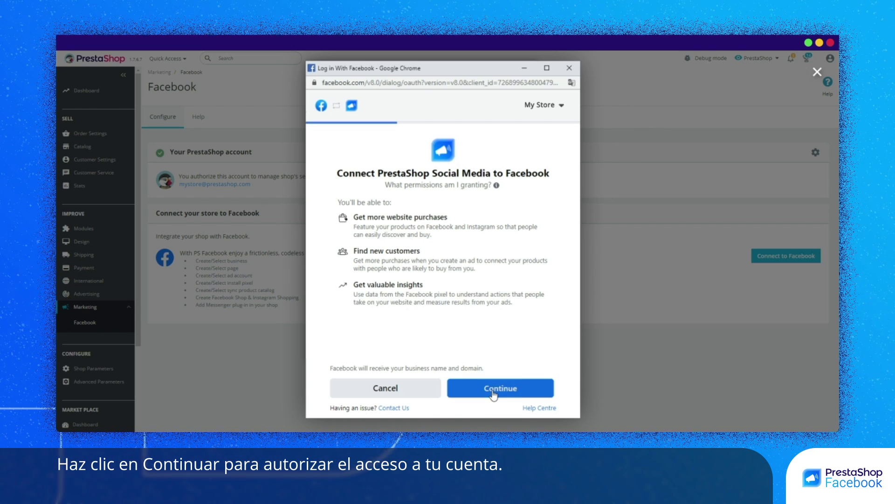
{"action": "left_click", "coordinate": [493, 394]}
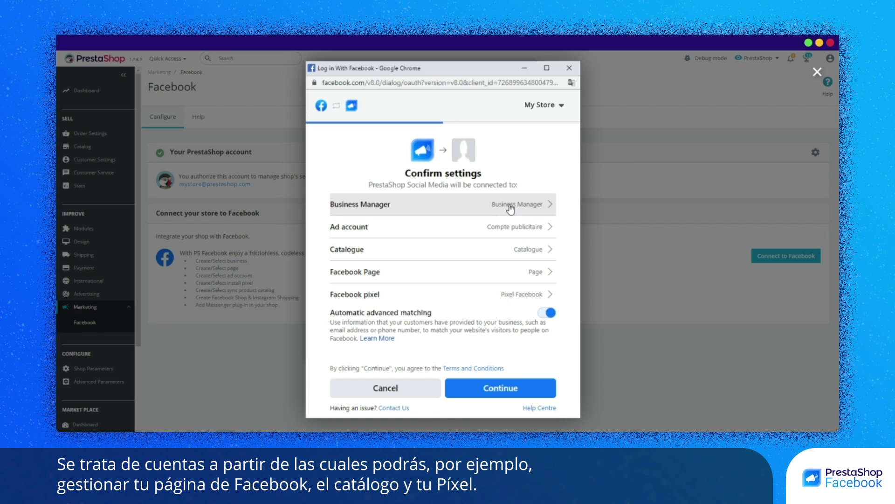
{"action": "left_click", "coordinate": [509, 206]}
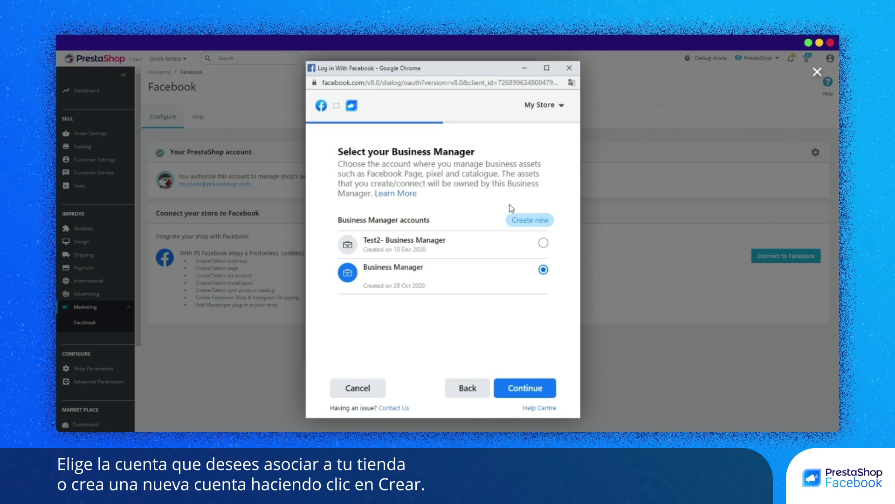
Link Business Manager, Page, Catalogue, Compte publicitaire and Pixel Facebook to the shop.
{"action": "left_click", "coordinate": [527, 389]}
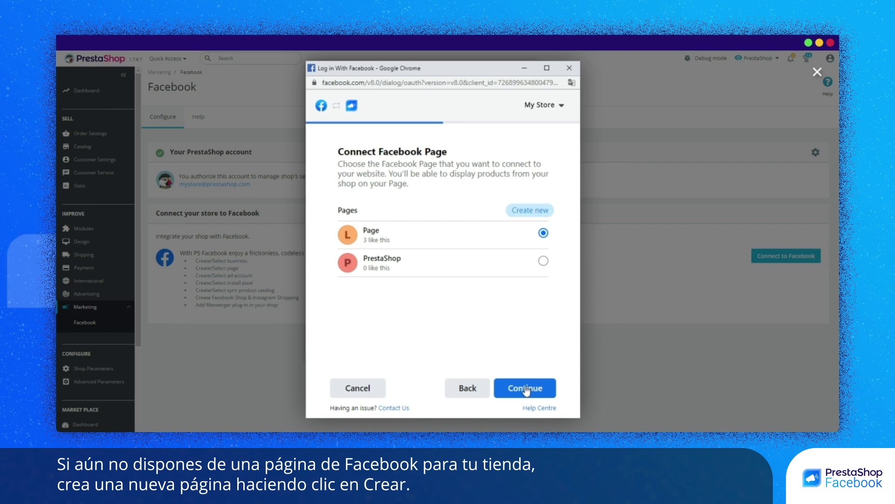
{"action": "left_click", "coordinate": [526, 390]}
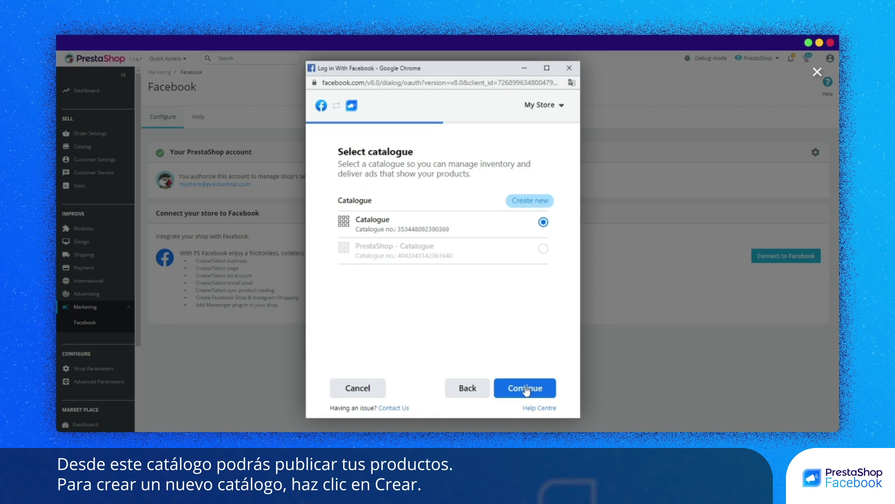
{"action": "left_click", "coordinate": [527, 389]}
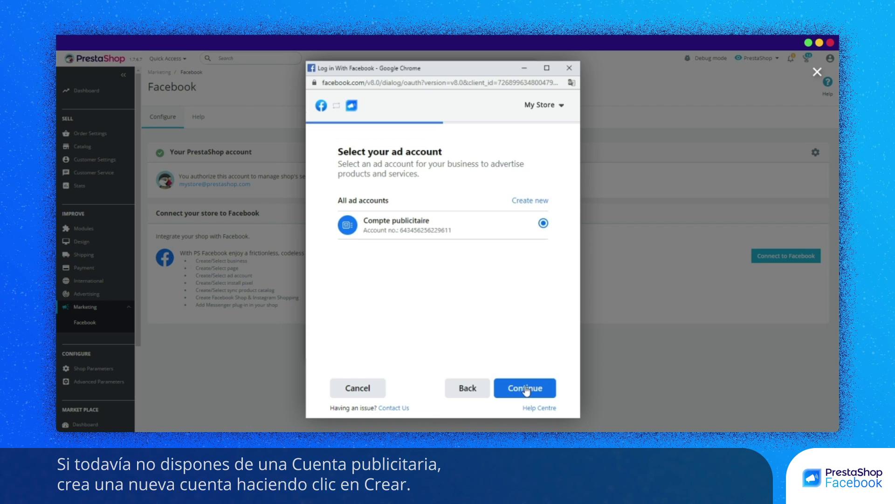
{"action": "left_click", "coordinate": [527, 388]}
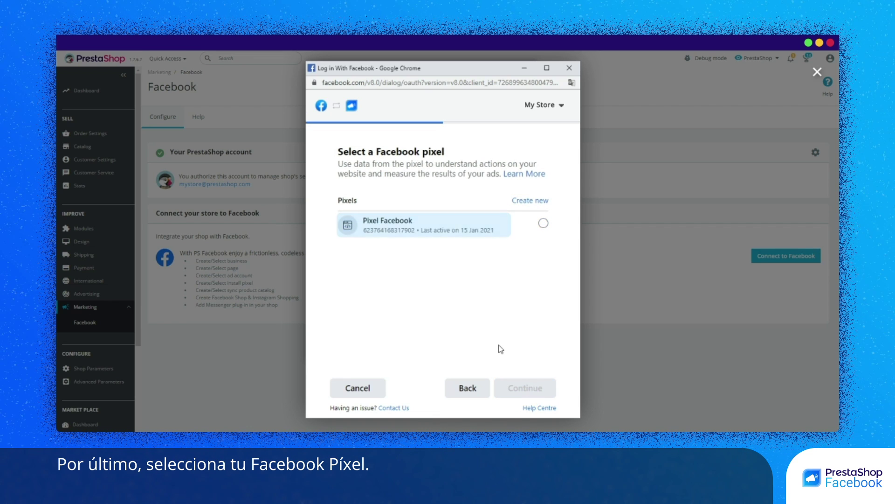
{"action": "left_click", "coordinate": [483, 233]}
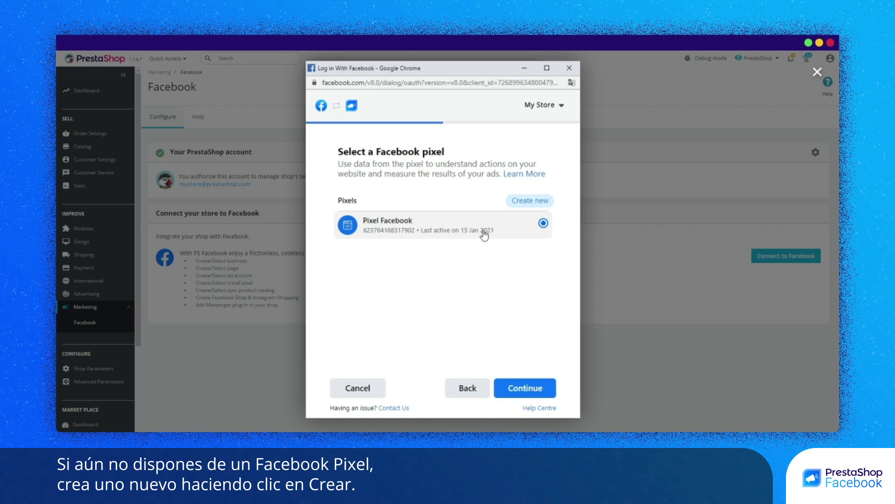
{"action": "left_click", "coordinate": [530, 388]}
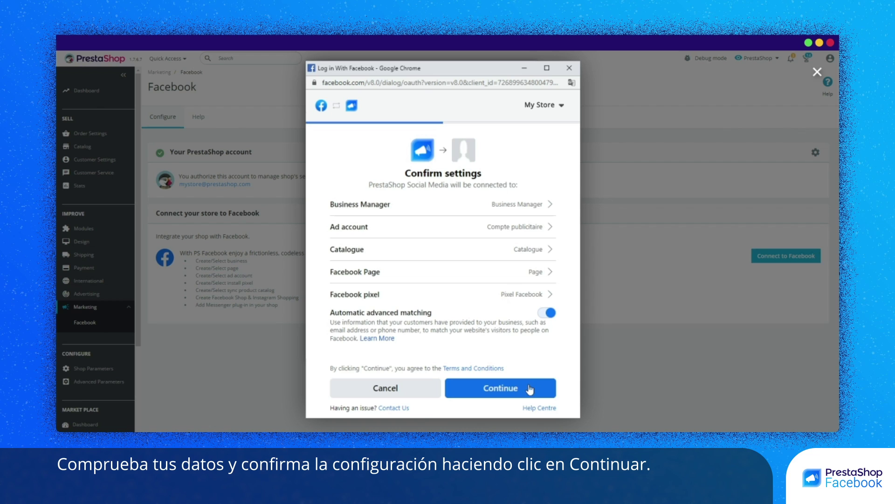
Confirm the linked-asset summary and permissions to finish the Facebook connection.
{"action": "left_click", "coordinate": [529, 388]}
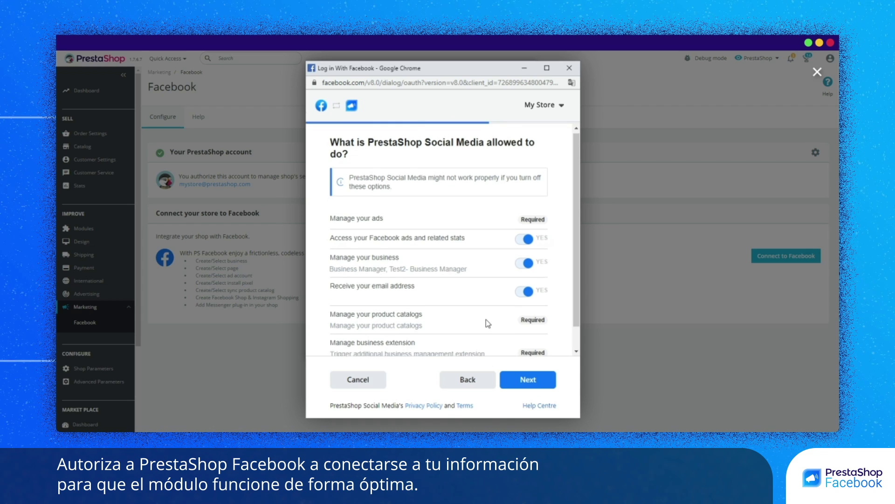
{"action": "scroll", "coordinate": [488, 324], "scroll_direction": "down", "scroll_amount": 2}
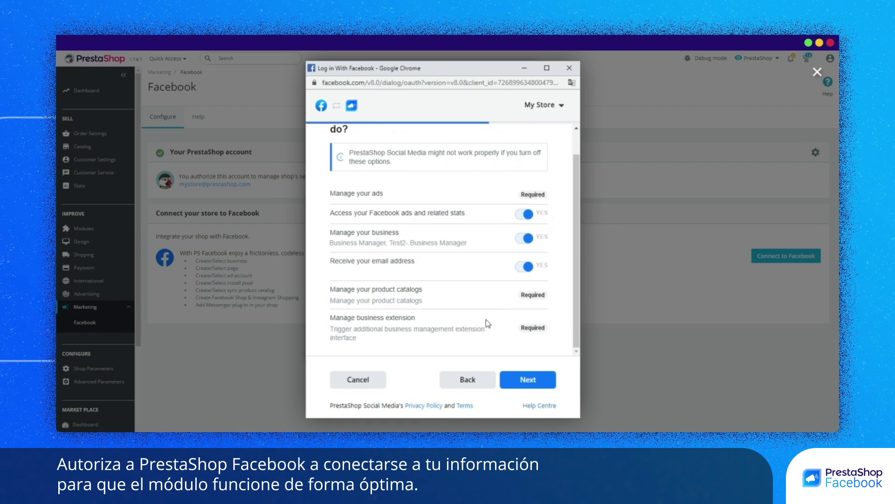
{"action": "left_click", "coordinate": [529, 381]}
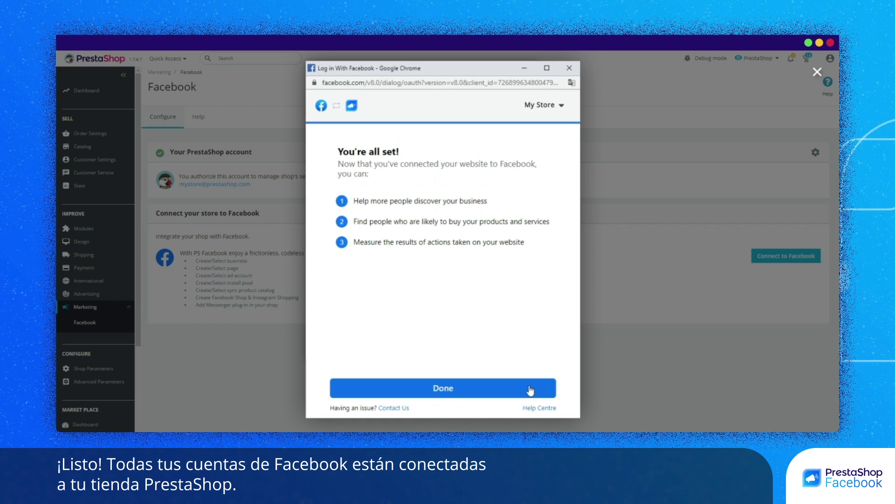
{"action": "left_click", "coordinate": [531, 387]}
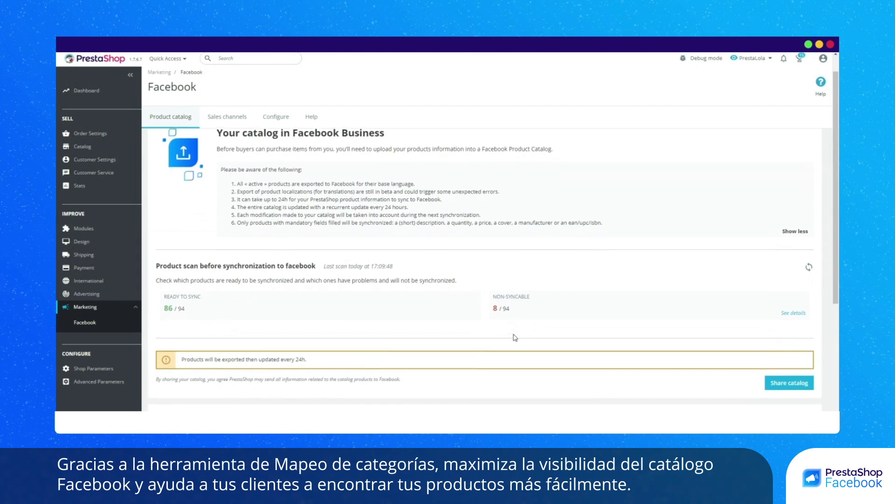
{"action": "scroll", "coordinate": [515, 338], "scroll_direction": "down", "scroll_amount": 1}
{"action": "scroll", "coordinate": [514, 337], "scroll_direction": "down", "scroll_amount": 1}
{"action": "scroll", "coordinate": [514, 337], "scroll_direction": "down", "scroll_amount": 1}
{"action": "scroll", "coordinate": [514, 337], "scroll_direction": "down", "scroll_amount": 1}
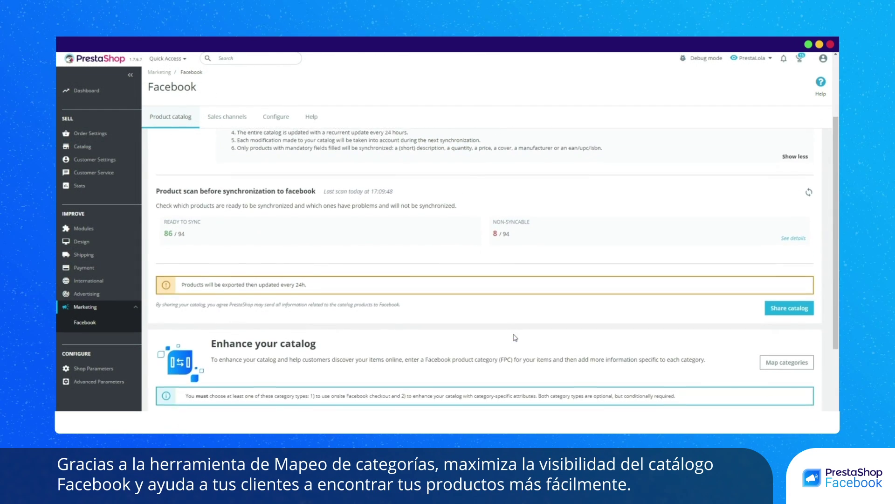
{"action": "scroll", "coordinate": [515, 337], "scroll_direction": "down", "scroll_amount": 1}
{"action": "scroll", "coordinate": [515, 337], "scroll_direction": "down", "scroll_amount": 1}
{"action": "scroll", "coordinate": [515, 337], "scroll_direction": "down", "scroll_amount": 1}
{"action": "scroll", "coordinate": [514, 337], "scroll_direction": "down", "scroll_amount": 1}
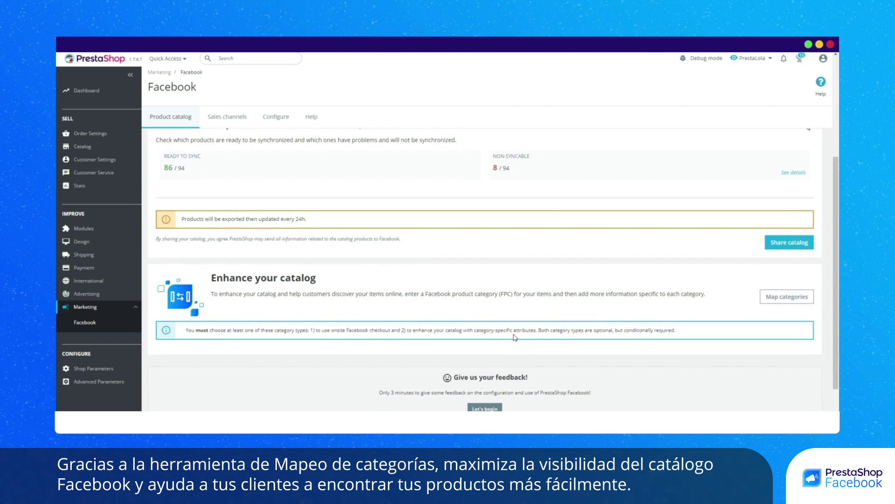
{"action": "scroll", "coordinate": [514, 338], "scroll_direction": "down", "scroll_amount": 1}
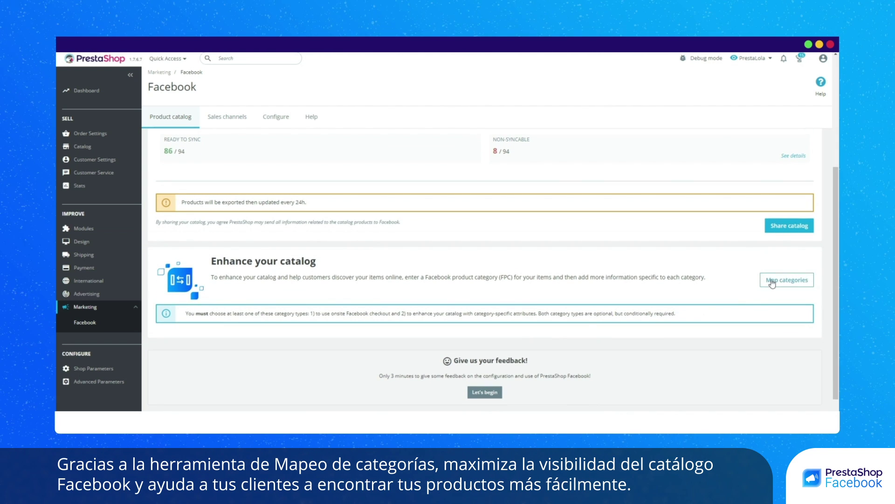
Map Femmes to Apparel & Accessories with subcategory Clothing, then view the mapping.
{"action": "left_click", "coordinate": [772, 282]}
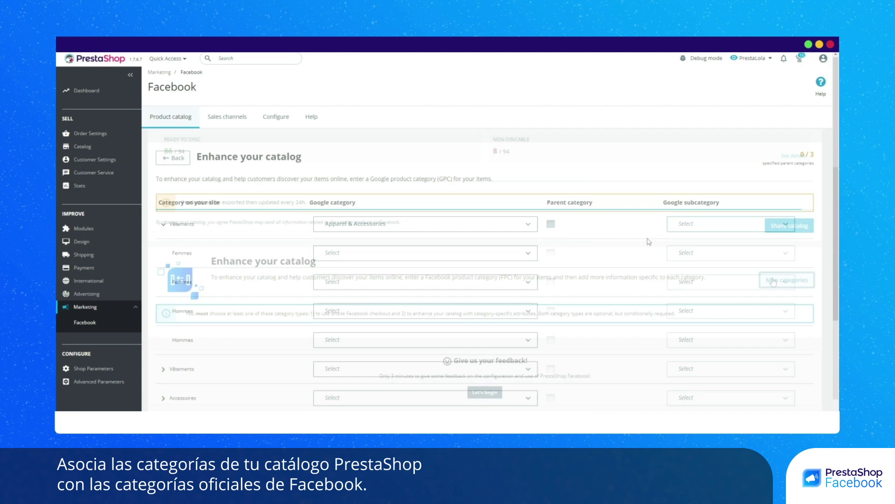
{"action": "left_click", "coordinate": [534, 262]}
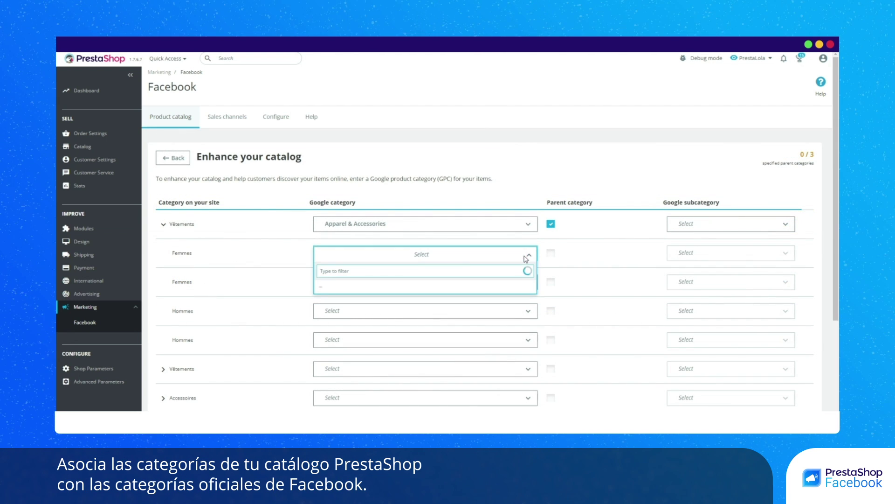
{"action": "left_click", "coordinate": [432, 302]}
{"action": "left_click", "coordinate": [690, 263]}
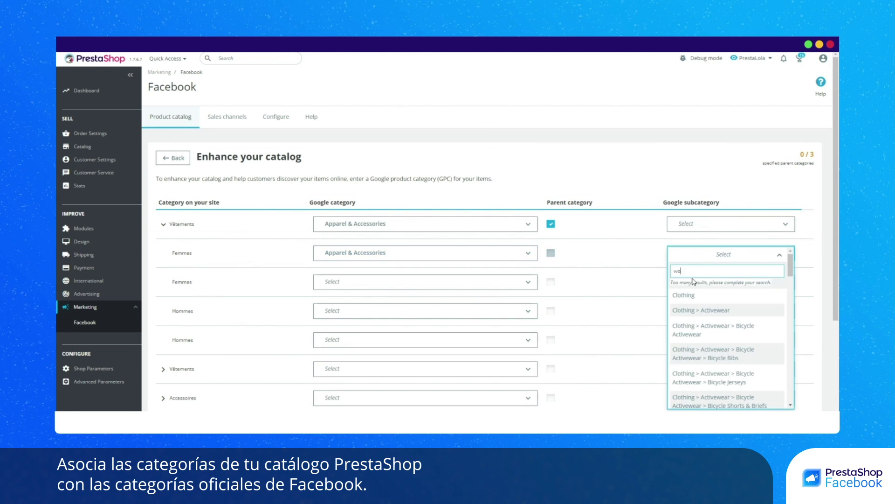
{"action": "left_click", "coordinate": [665, 265]}
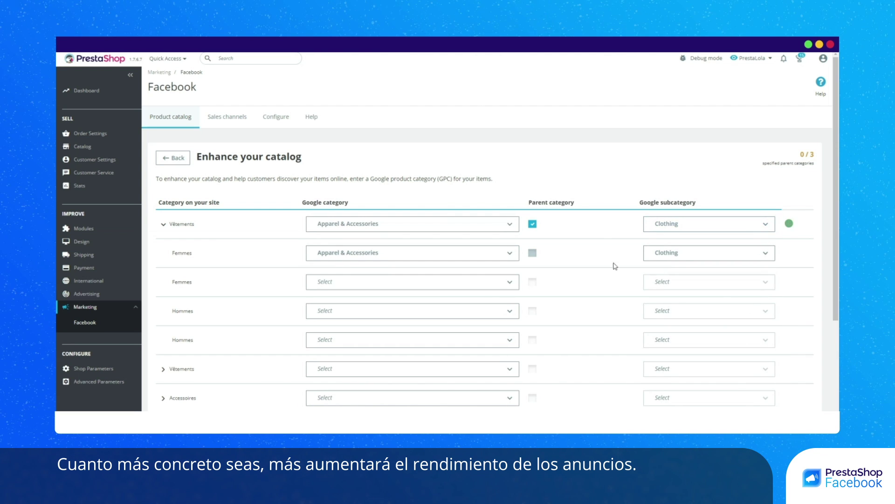
{"action": "left_click", "coordinate": [175, 159]}
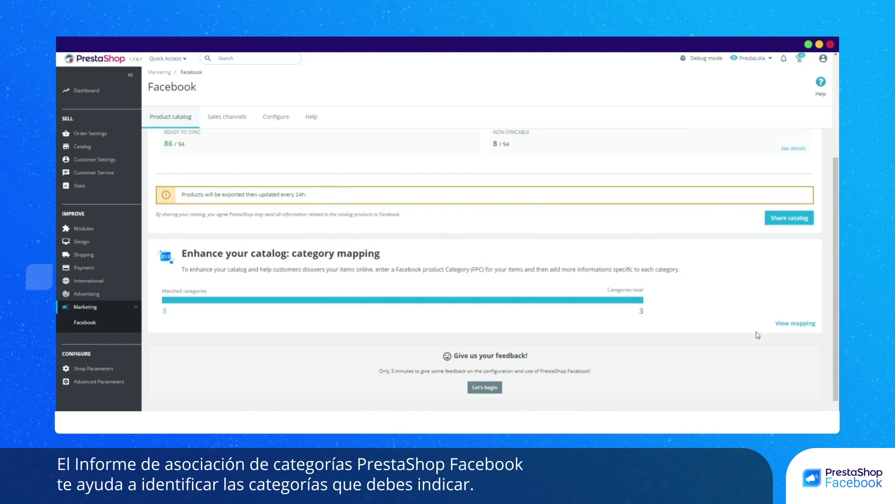
{"action": "left_click", "coordinate": [784, 324]}
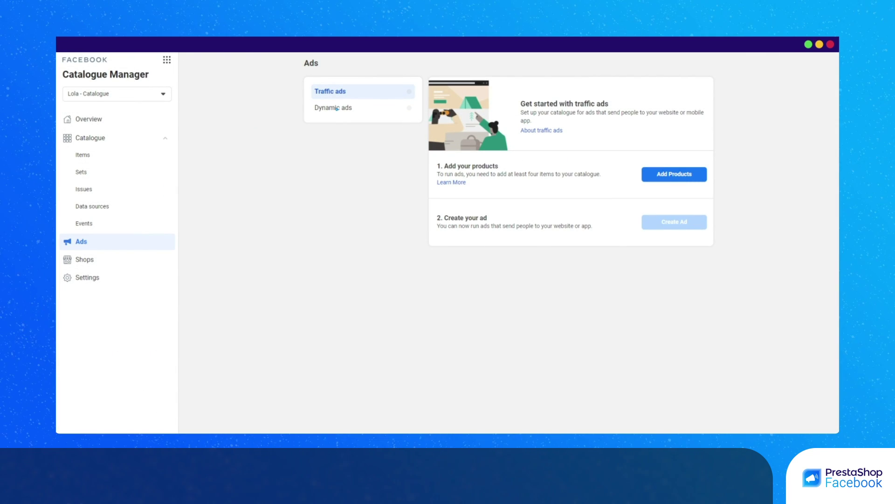
Show the catalogue's Dynamic ads setup in the Ads section.
{"action": "left_click", "coordinate": [337, 108]}
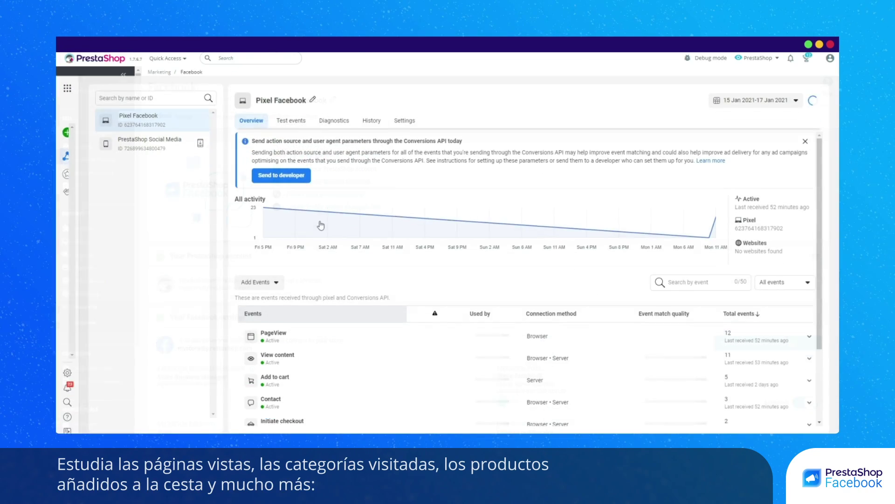
{"action": "scroll", "coordinate": [314, 262], "scroll_direction": "down", "scroll_amount": 3}
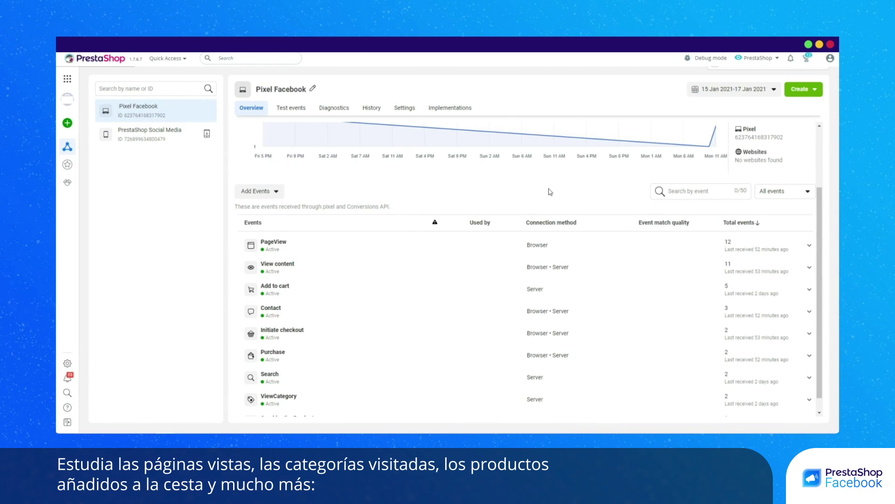
Inspect the PageView and View content event details, then go to Sales channels.
{"action": "left_click", "coordinate": [364, 234]}
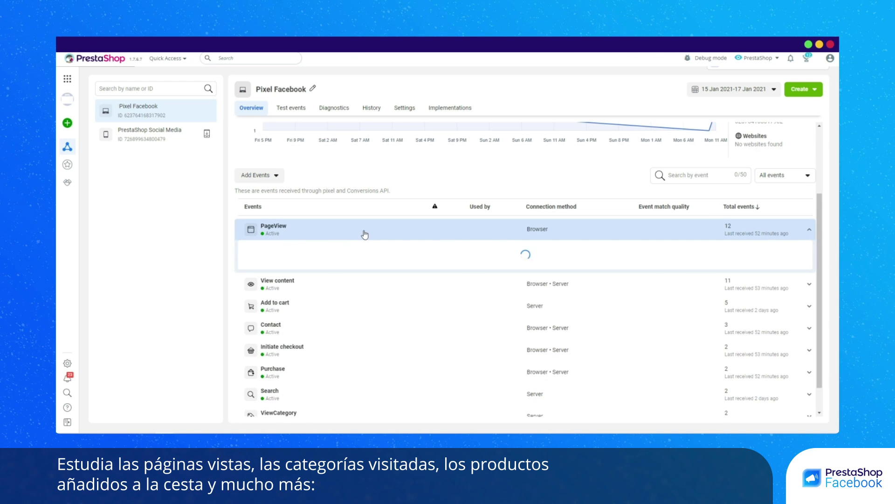
{"action": "left_click", "coordinate": [365, 235]}
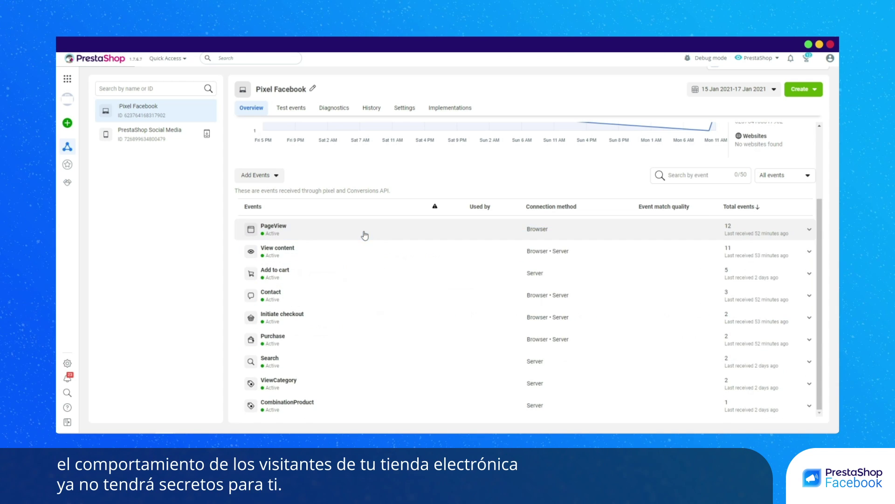
{"action": "left_click", "coordinate": [351, 255]}
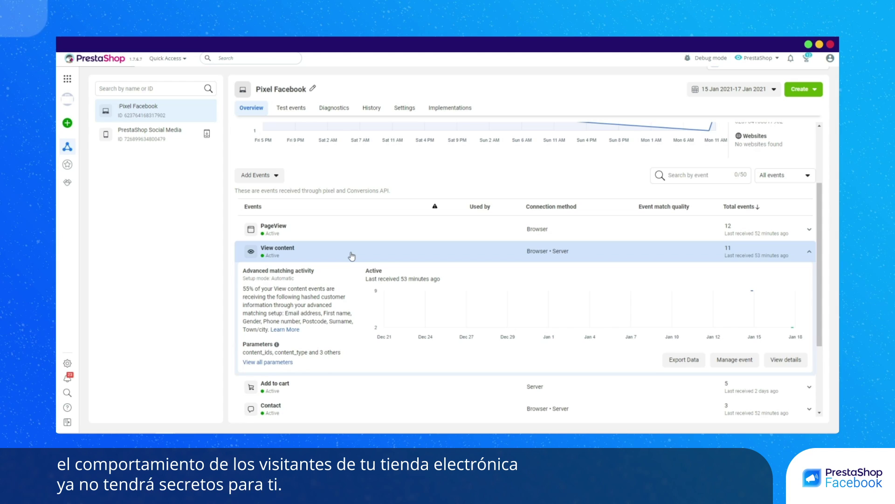
{"action": "left_click", "coordinate": [351, 255]}
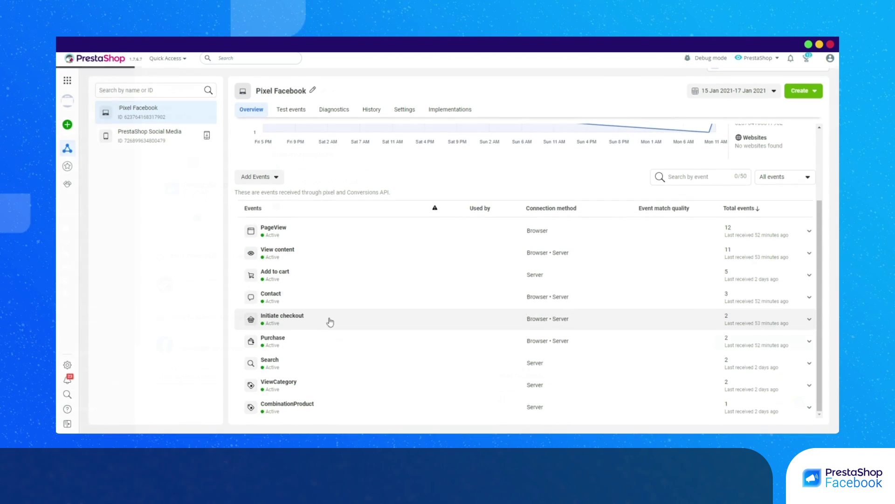
{"action": "left_click", "coordinate": [228, 116]}
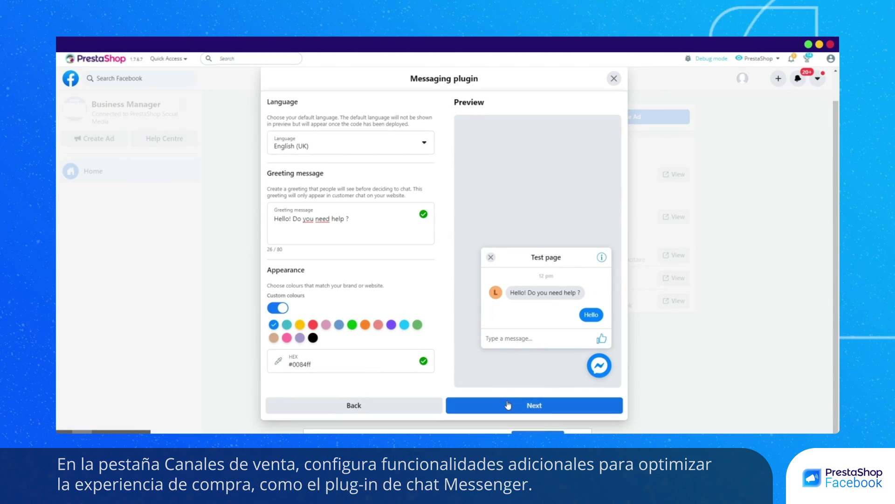
Confirm the Messaging plugin settings to add Messenger Chat Plugin.
{"action": "left_click", "coordinate": [509, 405]}
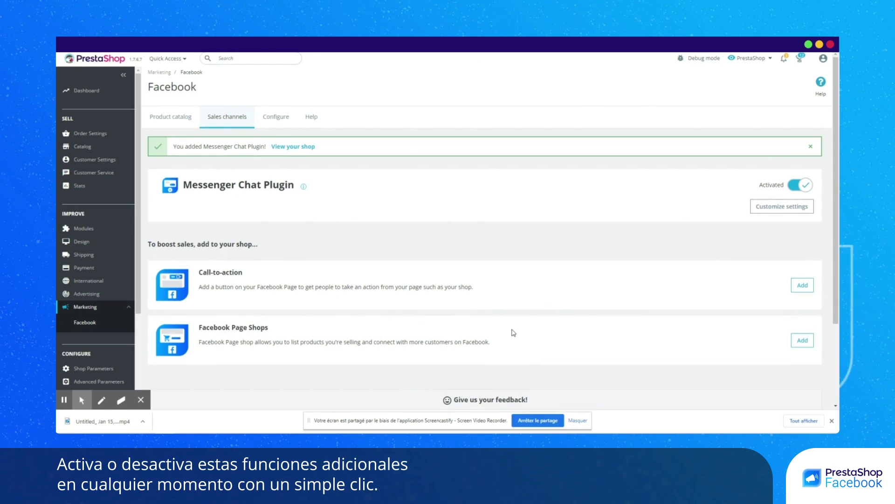